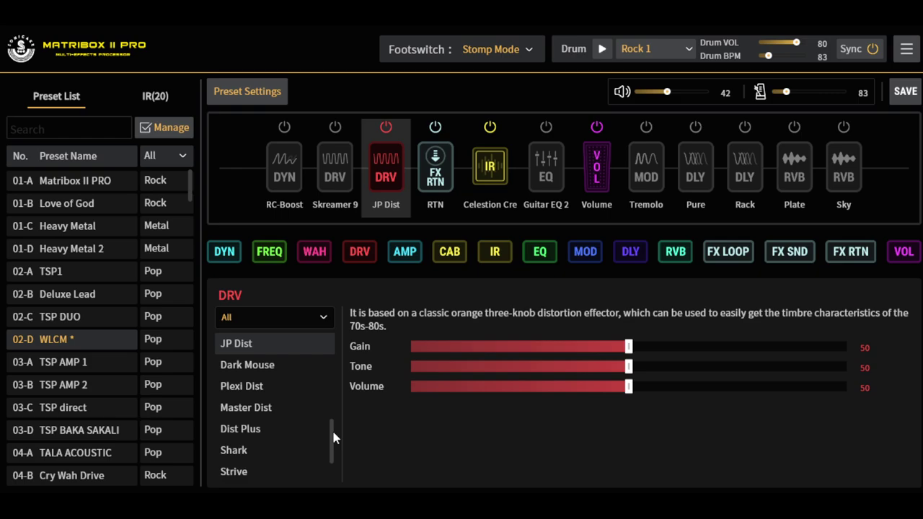
- Try the JP Dist drive's Gain at 8, 87 and 100
drag(628, 346, 447, 352)
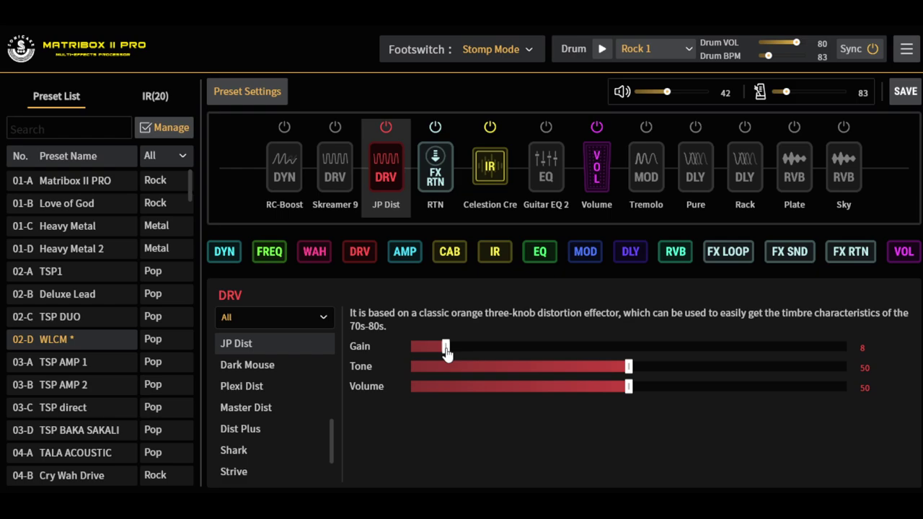
drag(447, 352, 790, 363)
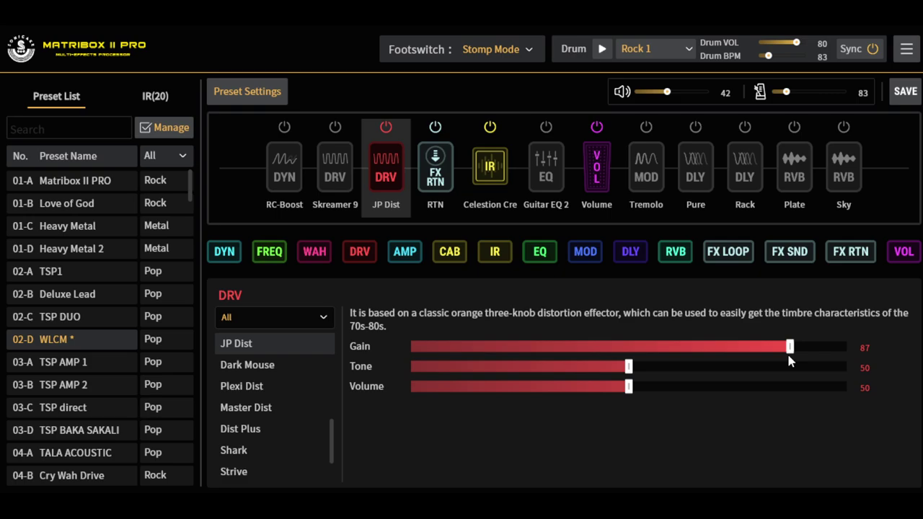
drag(789, 355, 847, 349)
- Try the JP Dist Tone at 35, 71 and 92, and reset both Tone and Gain to 50
drag(629, 370, 564, 369)
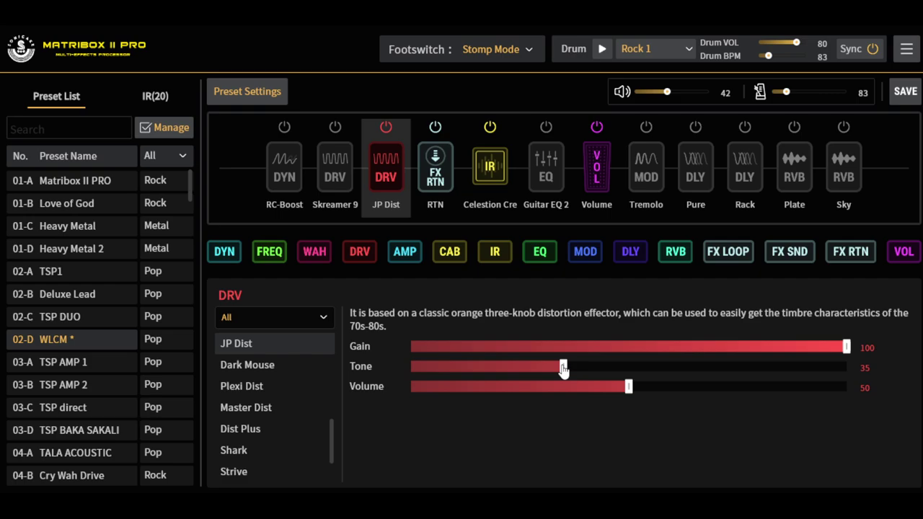
drag(563, 370, 719, 367)
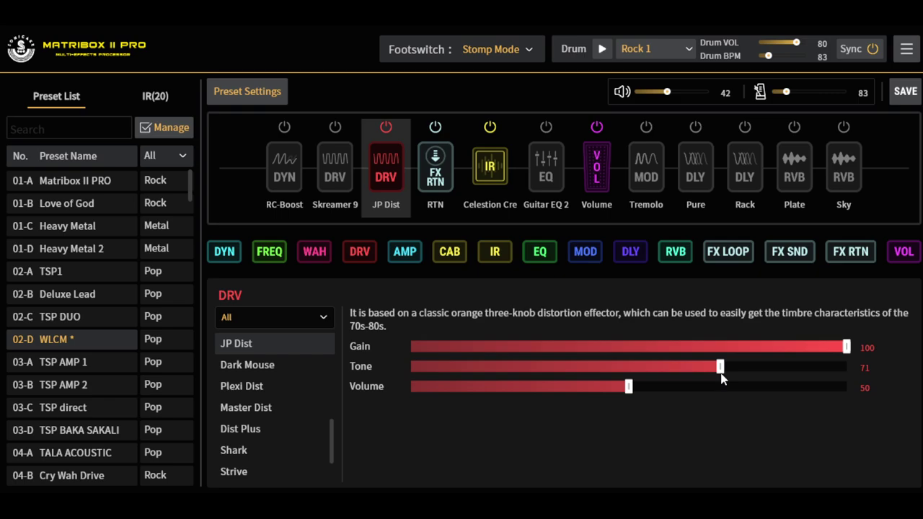
drag(722, 375, 813, 370)
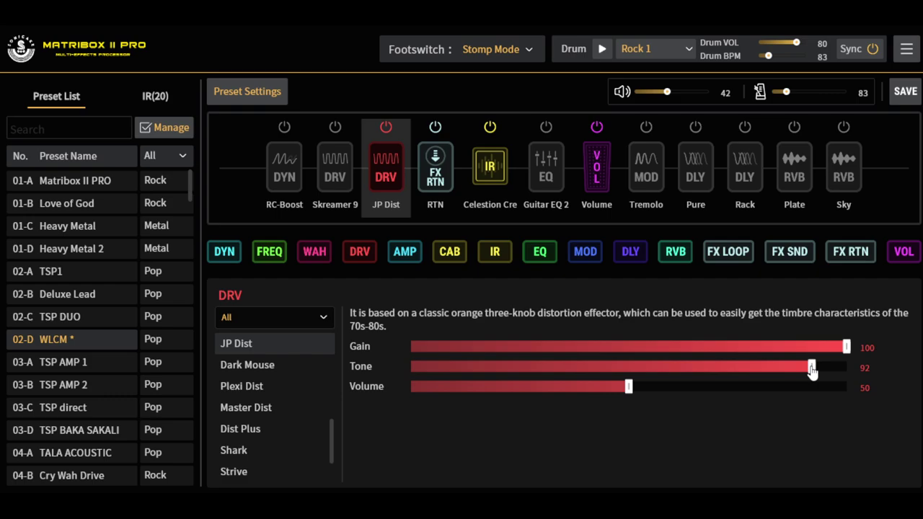
drag(812, 369, 627, 364)
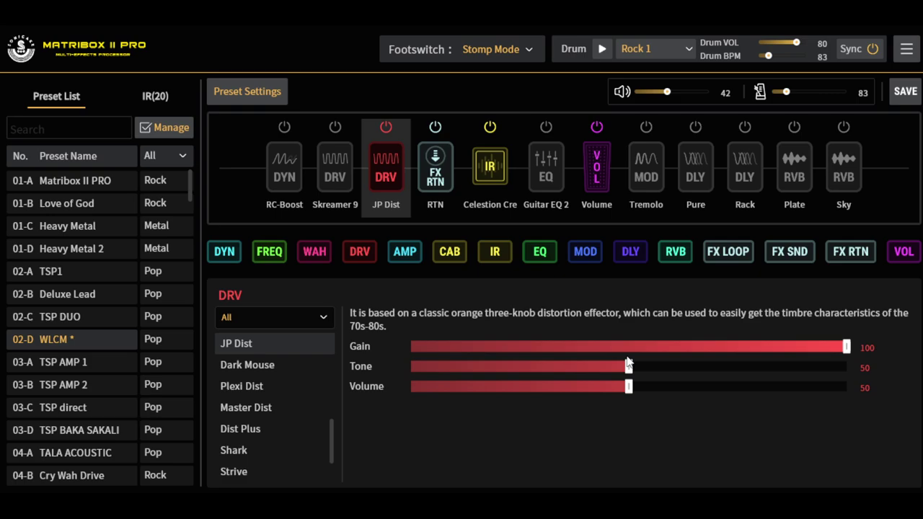
click(629, 348)
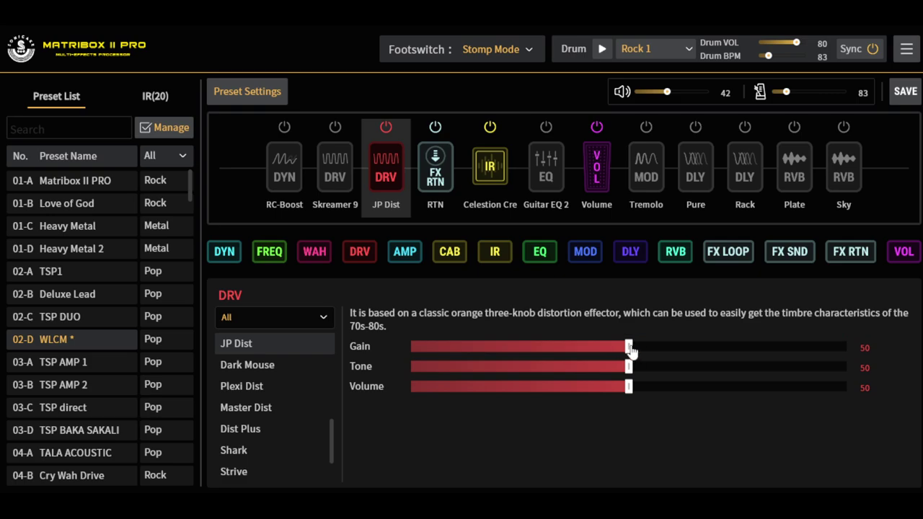
- Switch the drive block to Dark Mouse and set Filter to 84, Volume to 70 and Gain to 69
click(285, 365)
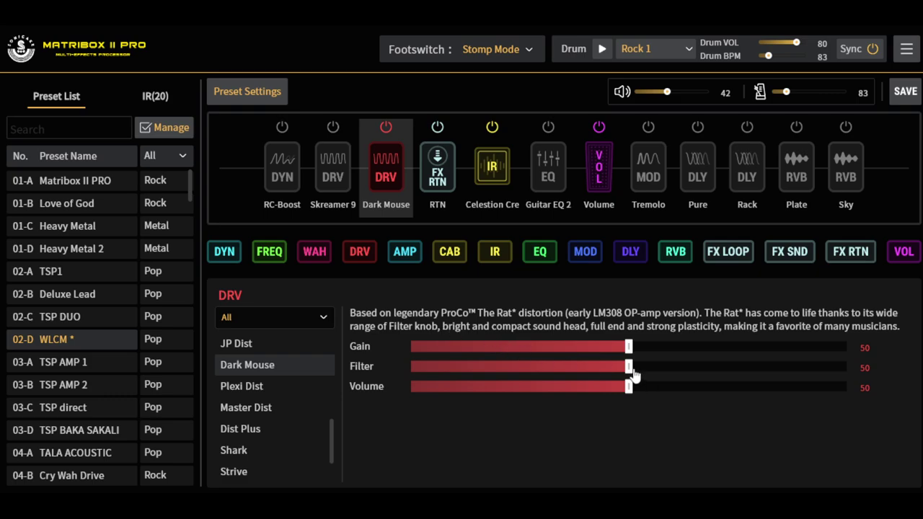
drag(629, 366, 694, 366)
drag(647, 388, 715, 389)
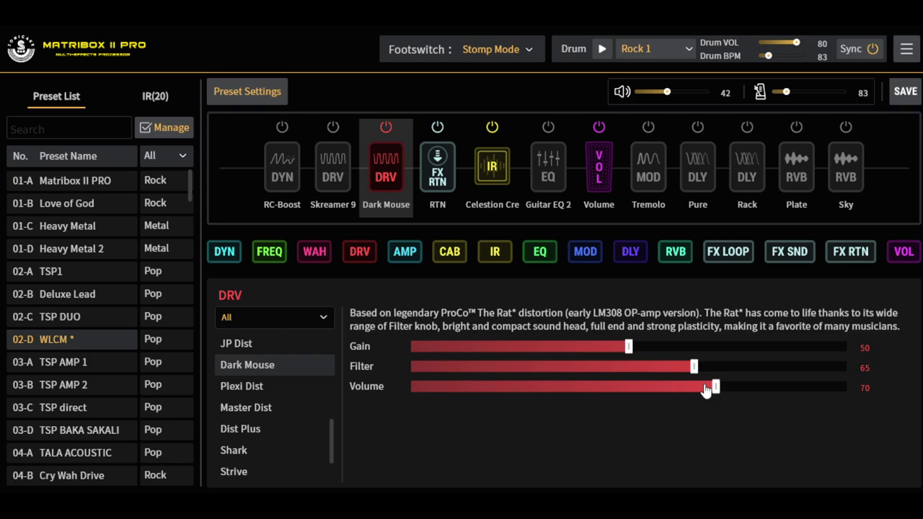
drag(696, 370, 777, 367)
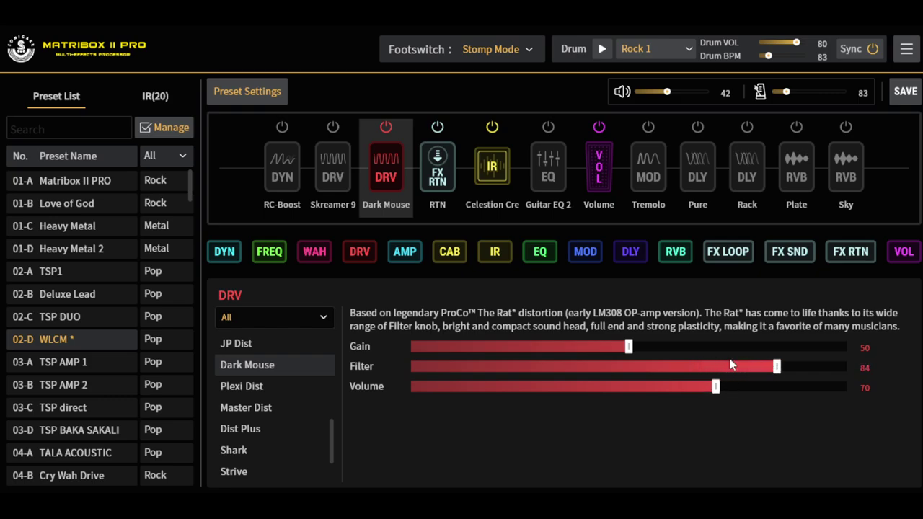
click(712, 350)
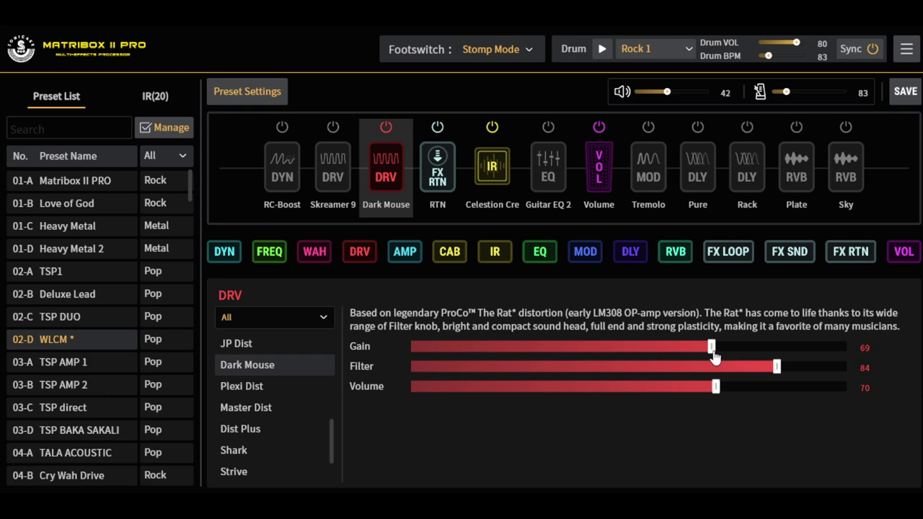
- Lower the Dark Mouse Gain to 14 and try its Filter at 42 and 75
drag(714, 357, 472, 352)
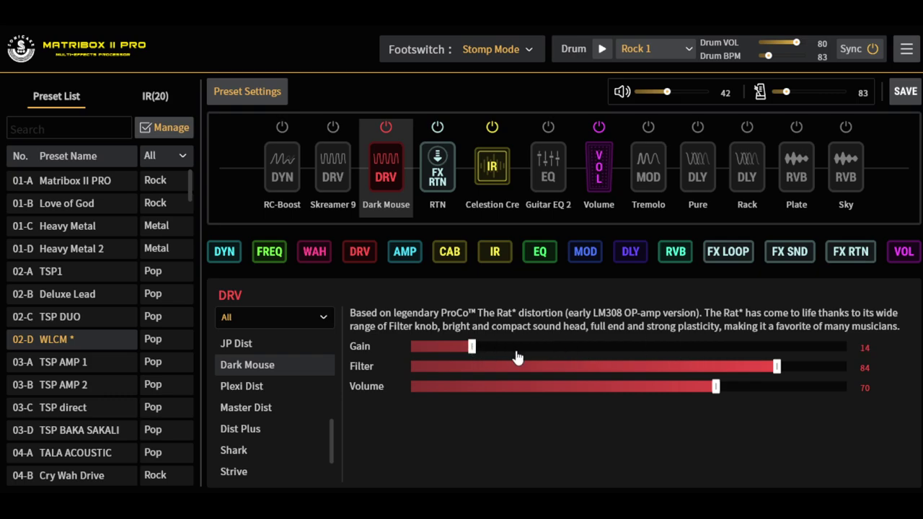
drag(630, 369, 592, 369)
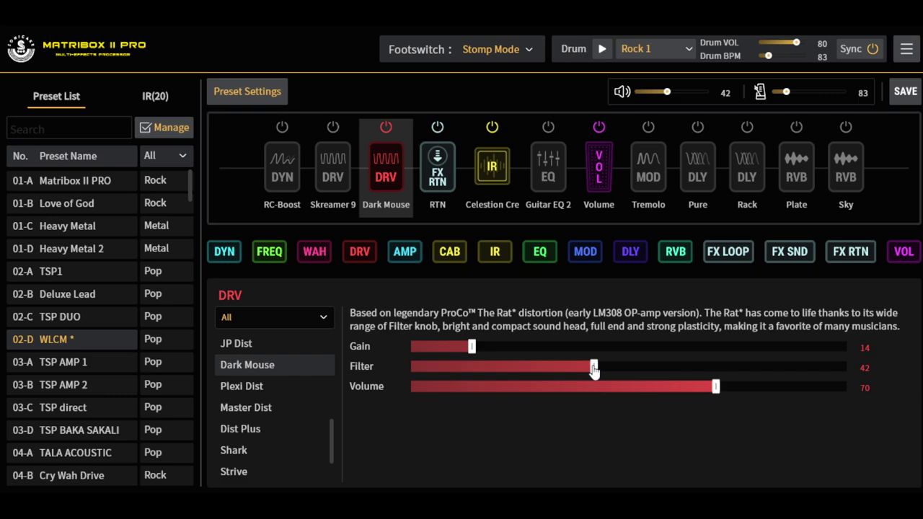
drag(573, 369, 737, 374)
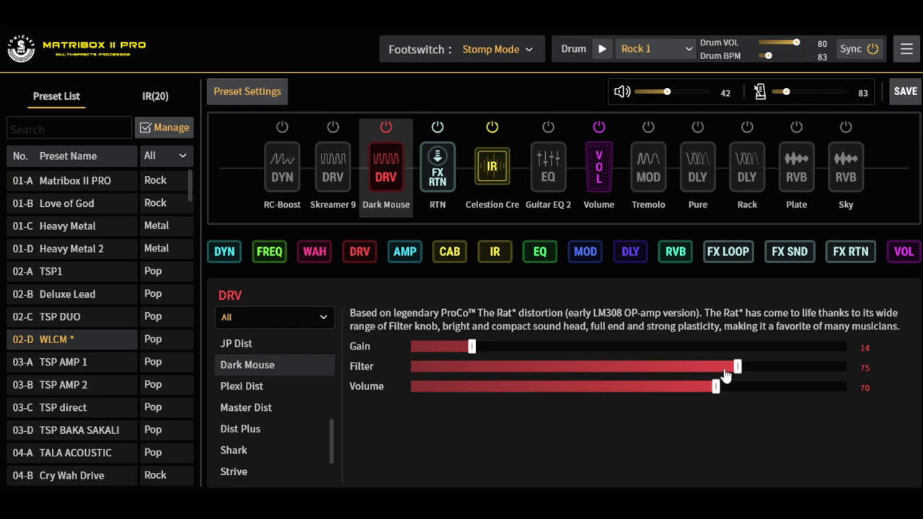
- Try the Dark Mouse Gain at 91 and 100, set Filter to 62, and return Gain to about the midpoint
drag(476, 351, 809, 355)
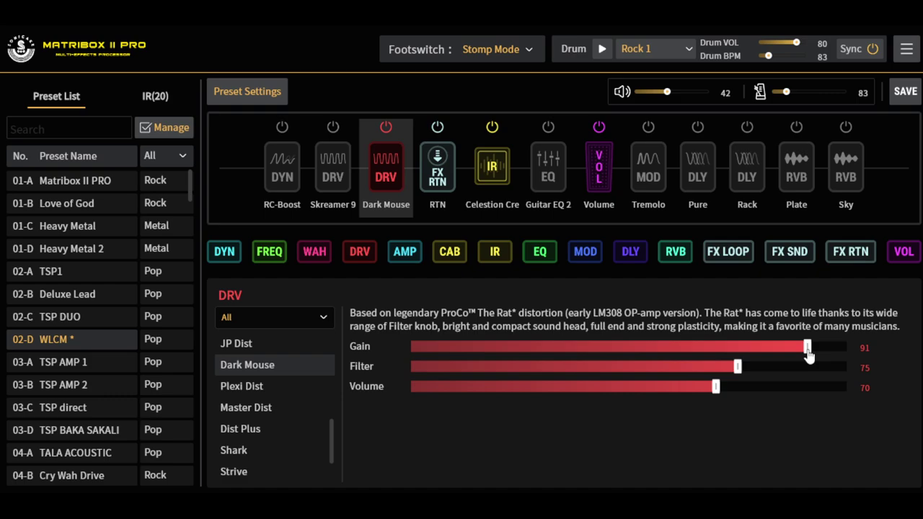
drag(809, 354, 848, 352)
drag(737, 368, 680, 368)
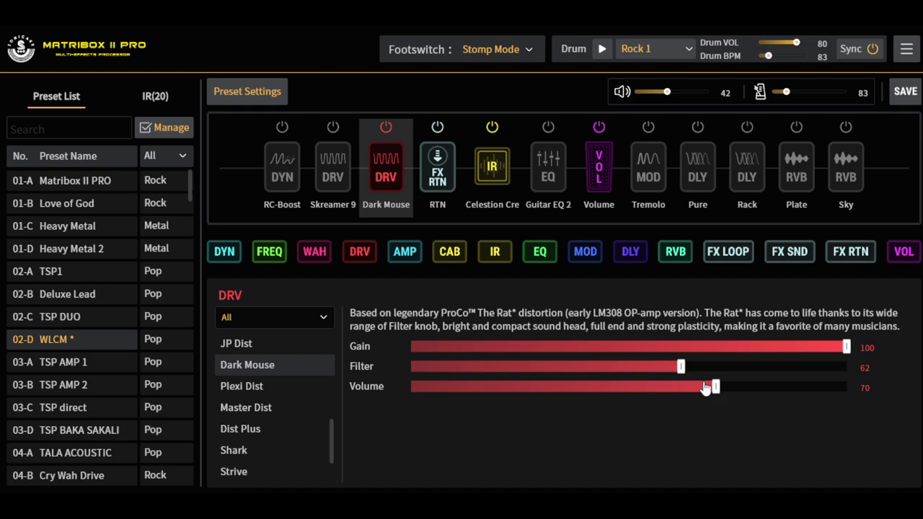
click(625, 347)
- Switch the drive block to Plexi Dist and set Bass to 44, Middle to 69, Gain to 70 and Volume to 61
click(276, 391)
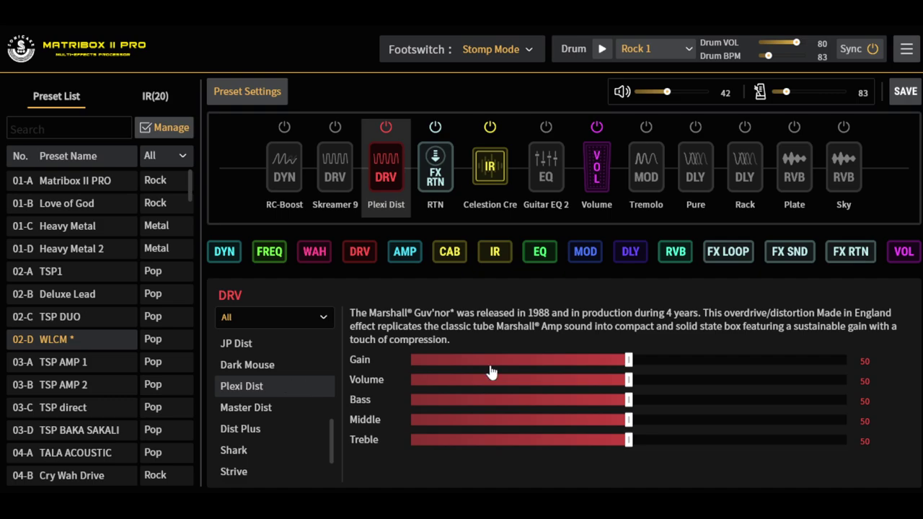
drag(630, 401, 711, 420)
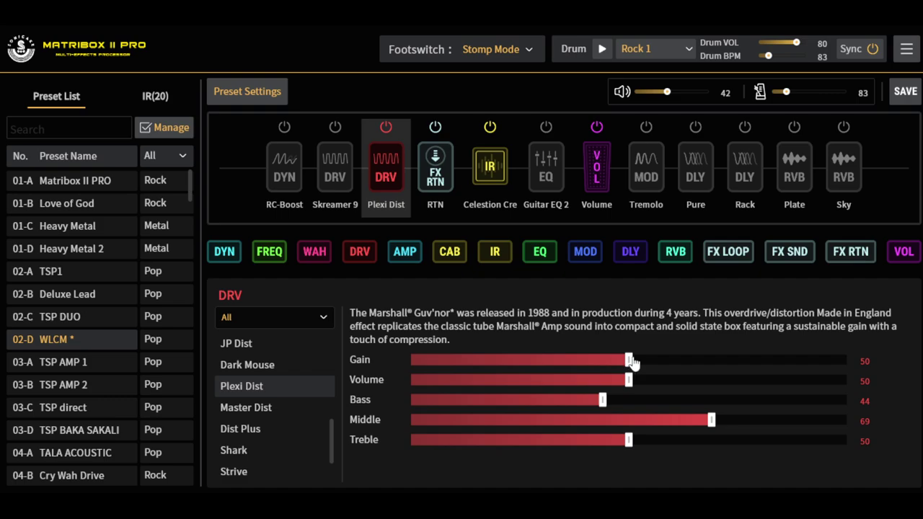
drag(629, 360, 716, 361)
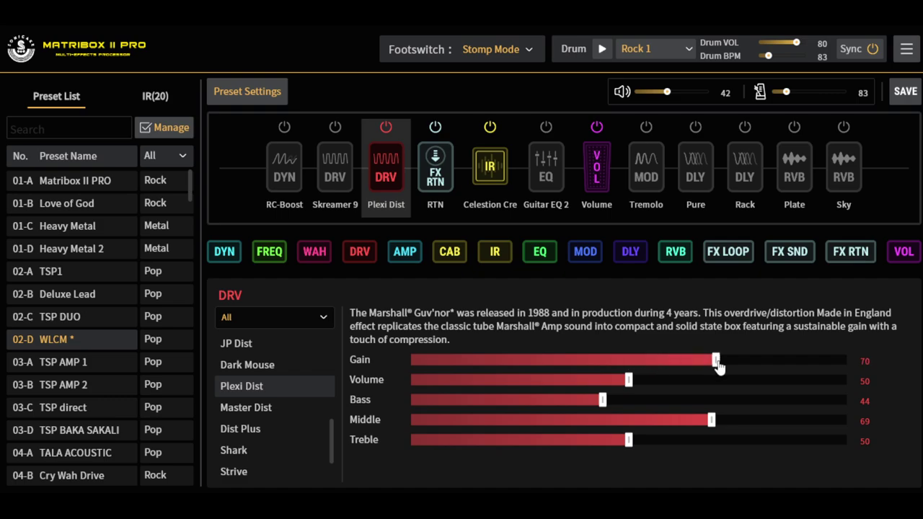
click(678, 381)
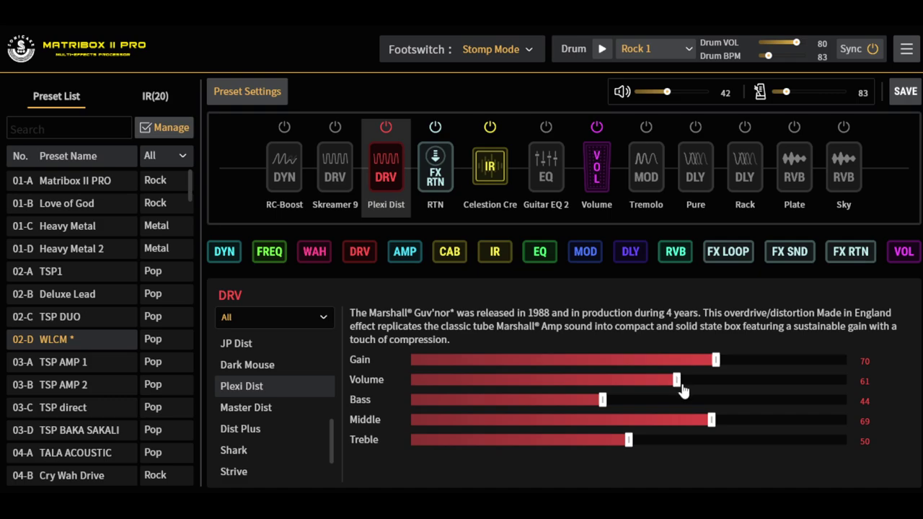
- Set the Plexi Dist Middle to 39, Treble to 60, Bass to 61, Volume to 70 and Gain to 87
drag(711, 420, 581, 421)
drag(629, 440, 672, 440)
drag(605, 401, 787, 359)
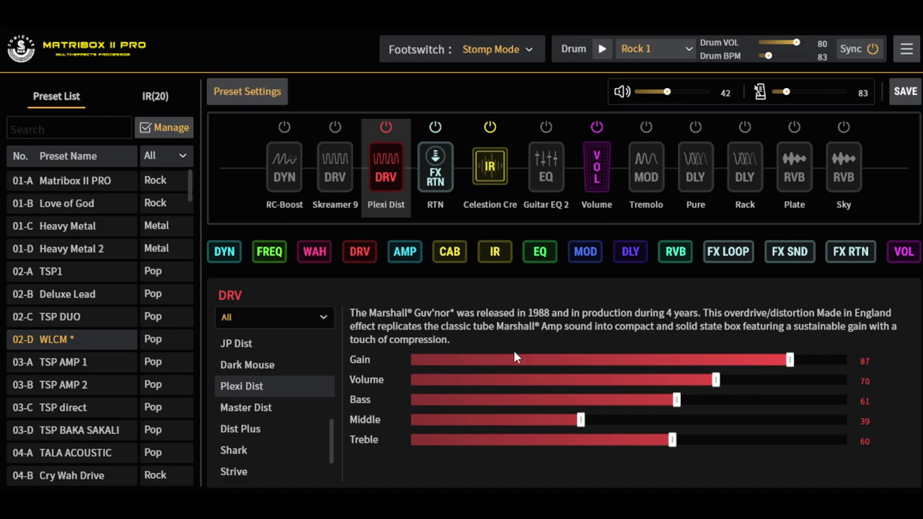
- Rebalance Plexi Dist for low gain with Gain at 12, Volume at 85, Bass at 46 and Middle at 53
click(463, 361)
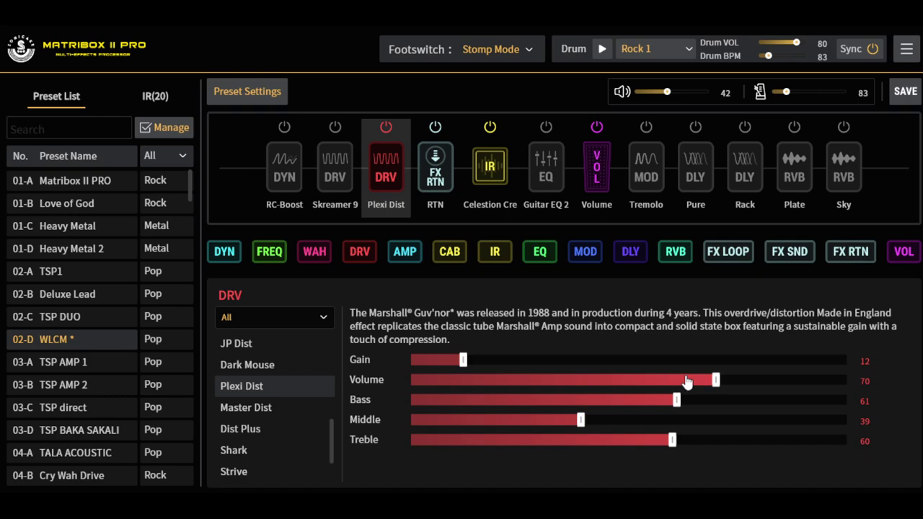
click(642, 420)
click(781, 380)
click(611, 401)
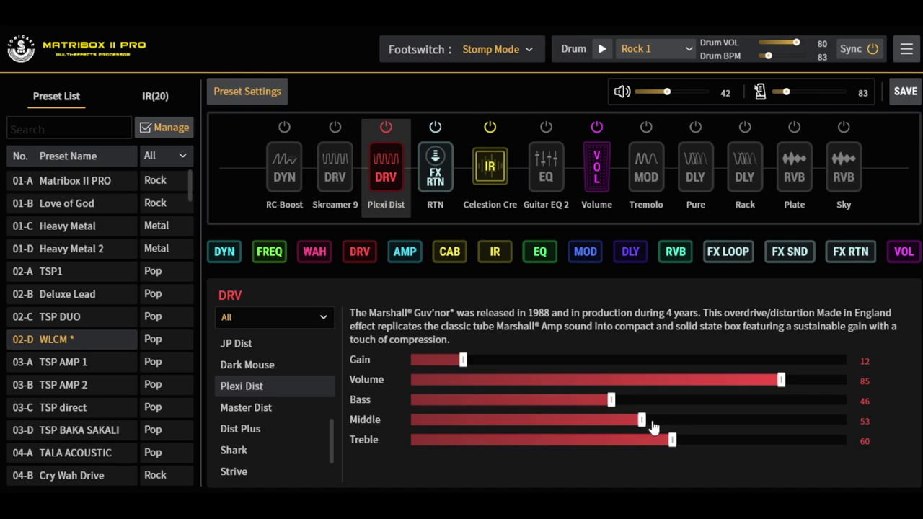
- Switch the drive block to Master Dist and set Contour to 79, Treble to 74, Bass to 34, Volume to 60 and Gain to 37
click(283, 408)
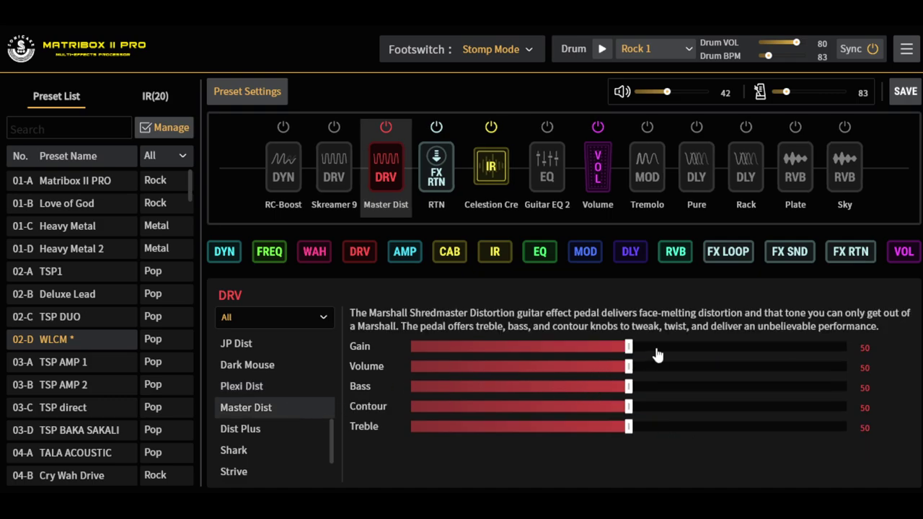
drag(660, 349, 629, 351)
drag(637, 411, 755, 409)
drag(643, 428, 734, 426)
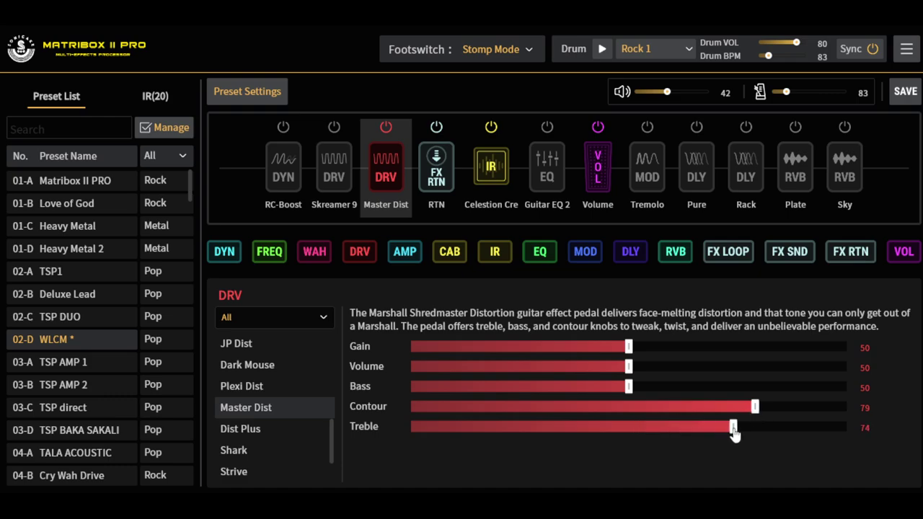
drag(628, 386, 558, 387)
drag(629, 366, 672, 367)
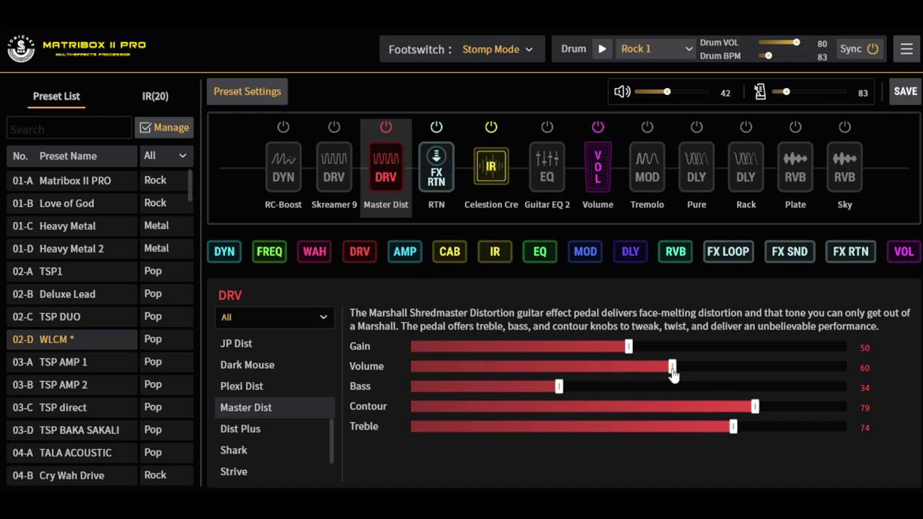
drag(628, 347, 572, 349)
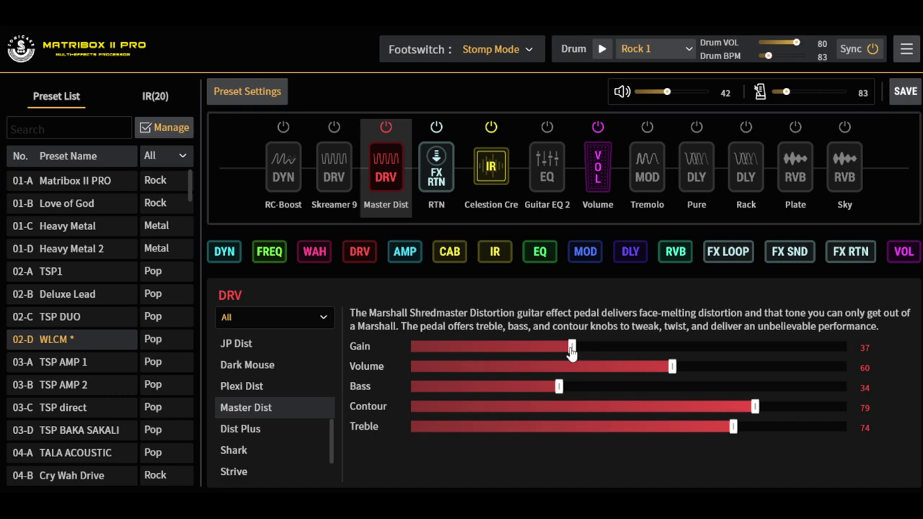
- Set the Master Dist Treble to 34 and Gain to 59, and try Contour at 35 and 57
click(559, 426)
drag(714, 408, 566, 407)
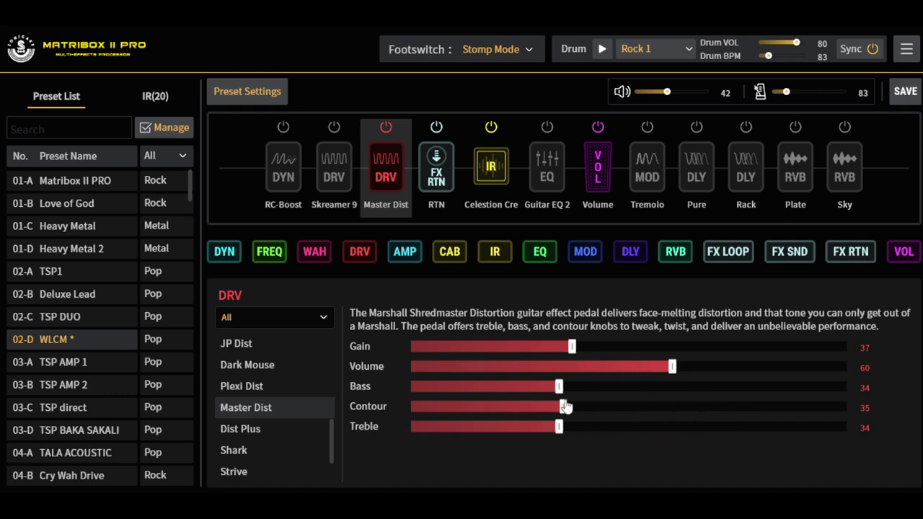
drag(577, 347, 667, 351)
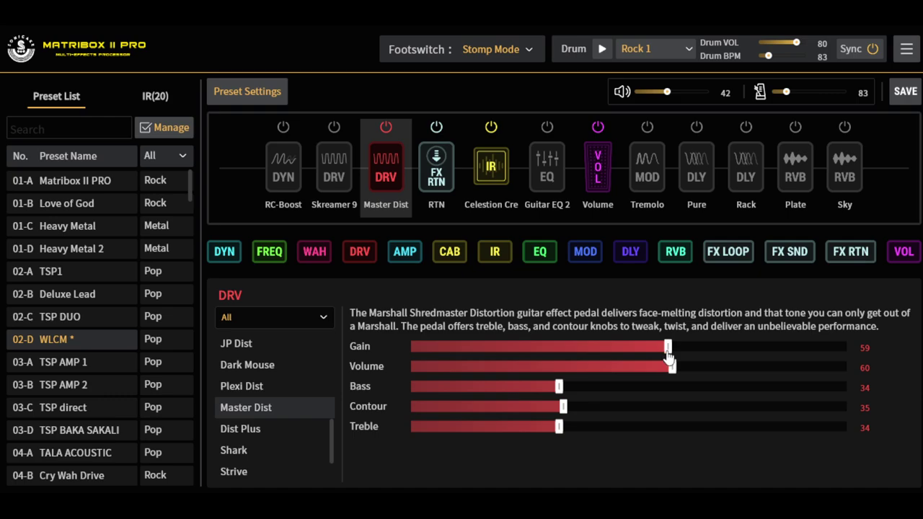
drag(644, 409, 658, 409)
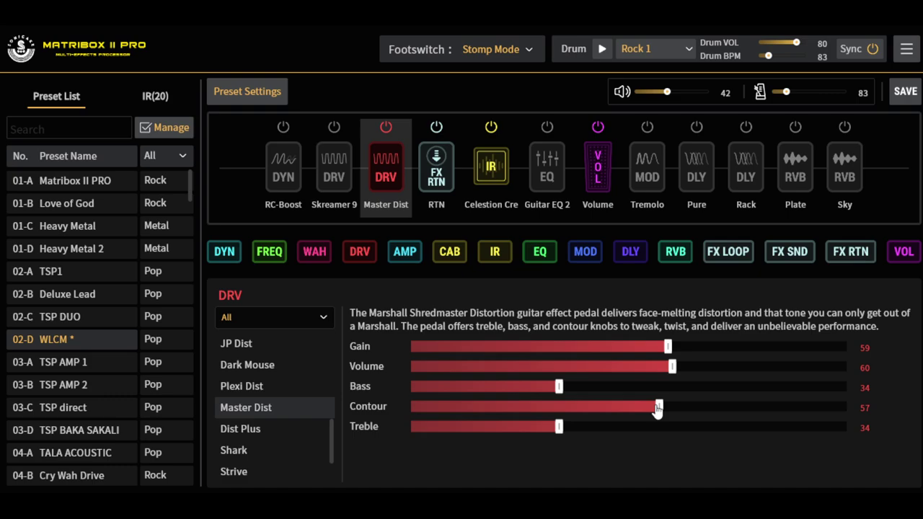
- Set the Master Dist Contour to 31, Bass to 60, Treble to 29 and Volume to 53, trying Gain at 76 and 21
click(547, 408)
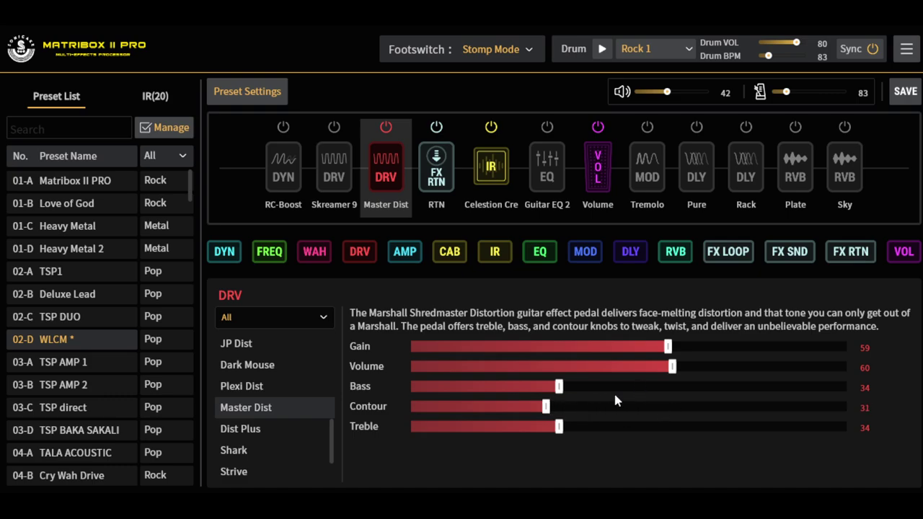
click(672, 386)
click(538, 426)
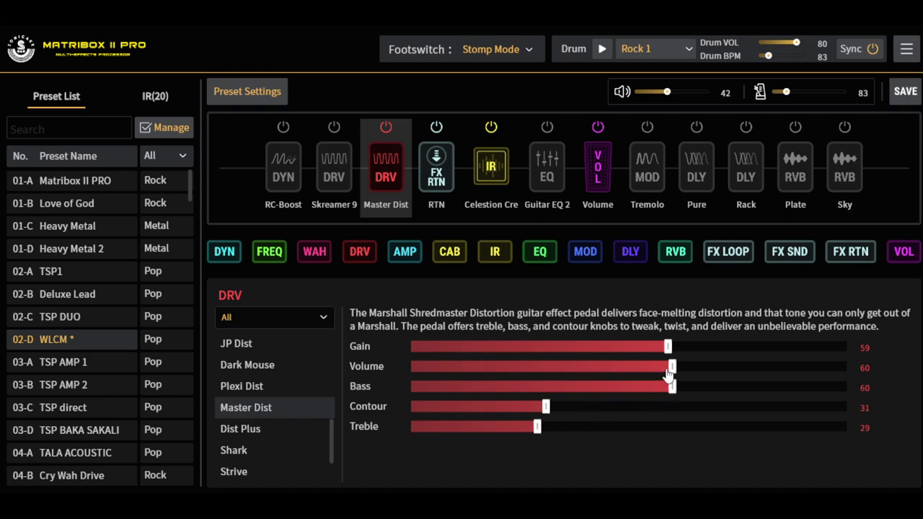
click(642, 366)
drag(669, 347, 743, 349)
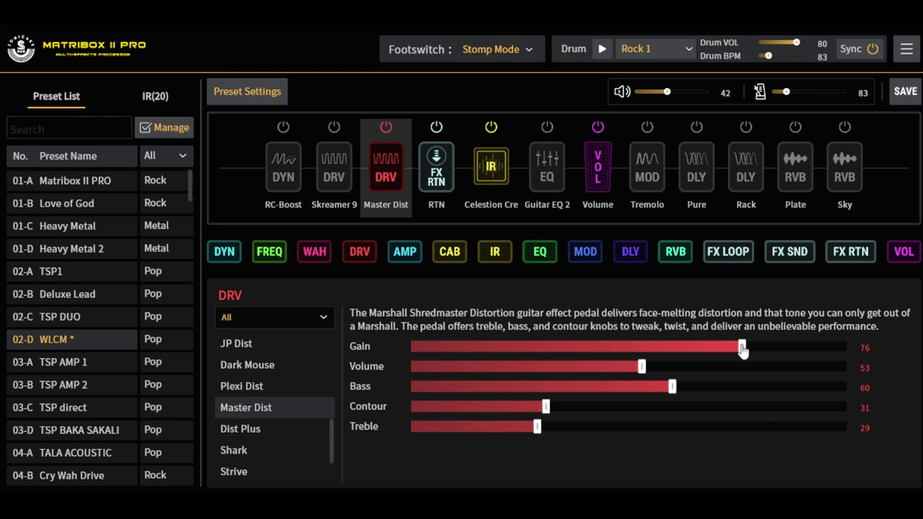
drag(743, 348, 503, 345)
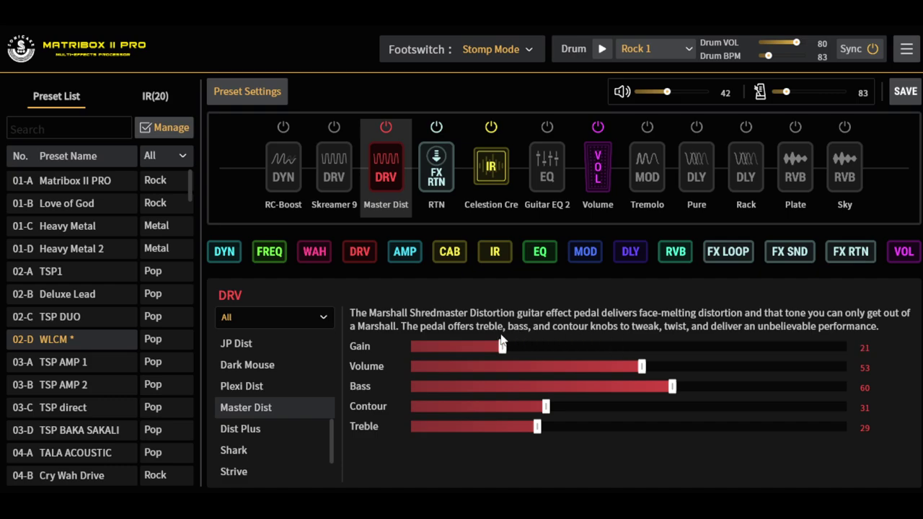
- Switch the drive block to Dist Plus and try its Gain at 15, 100 and 81
click(273, 427)
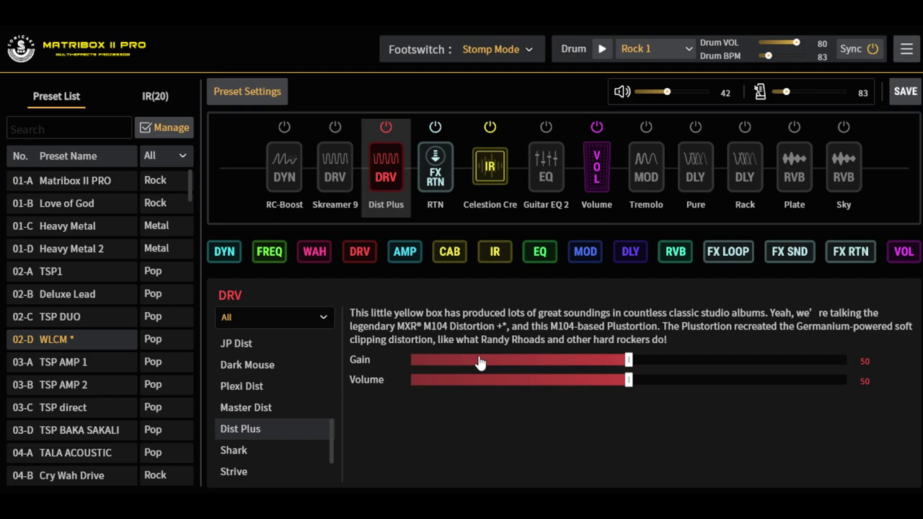
click(480, 362)
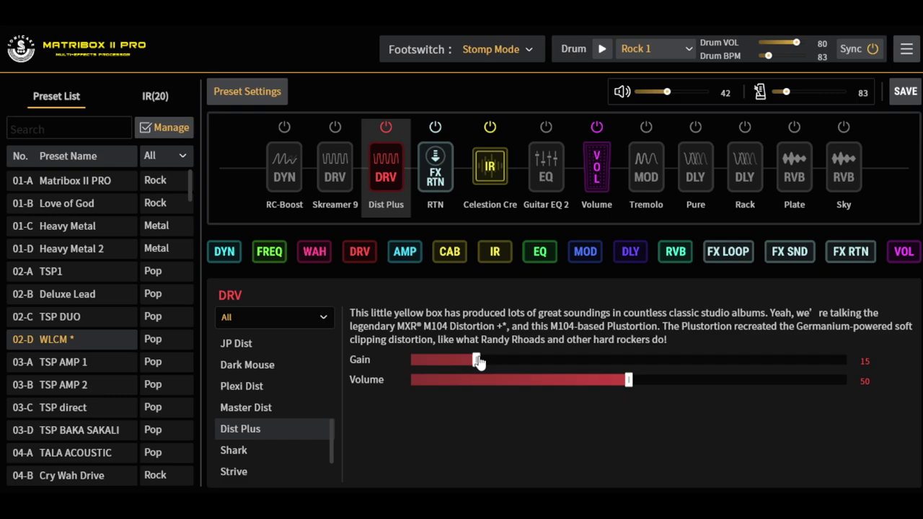
drag(478, 362, 885, 353)
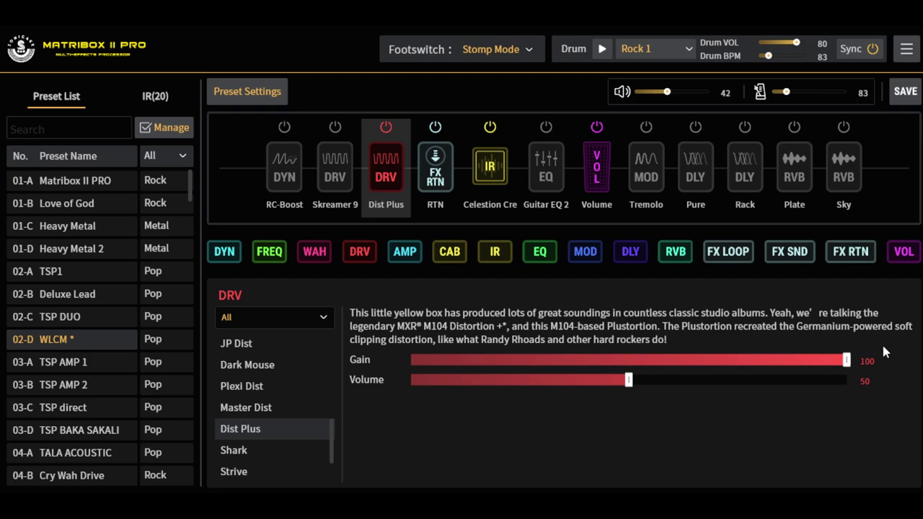
drag(846, 359, 761, 360)
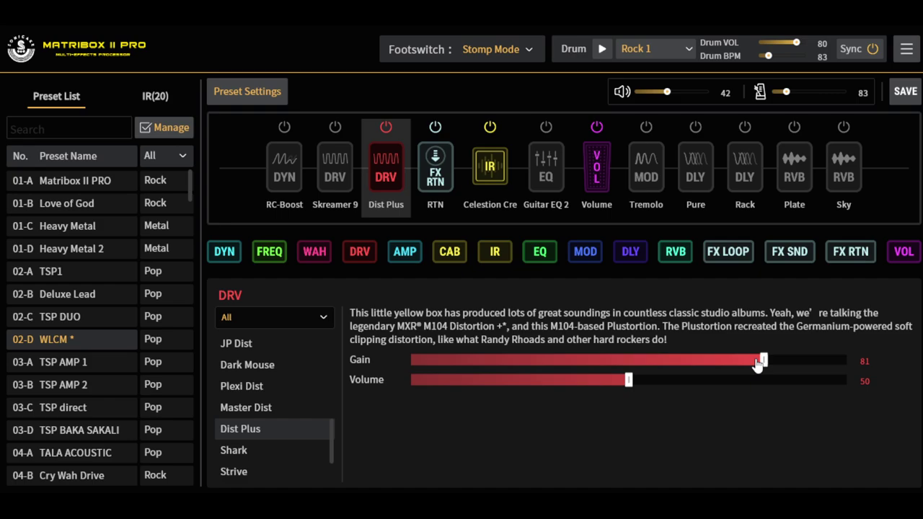
- Switch the drive block to Shark and set Tone to 82, Volume to 63 and Gain to 75
click(297, 453)
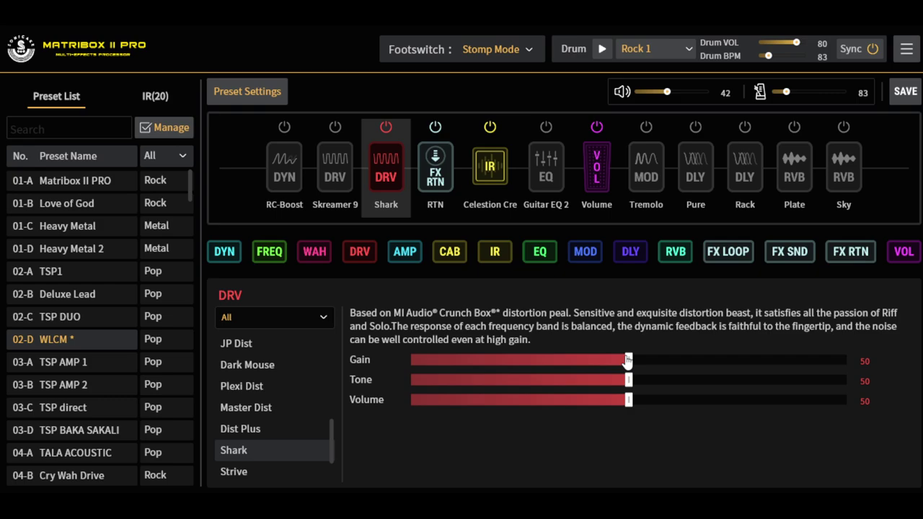
drag(647, 378, 769, 380)
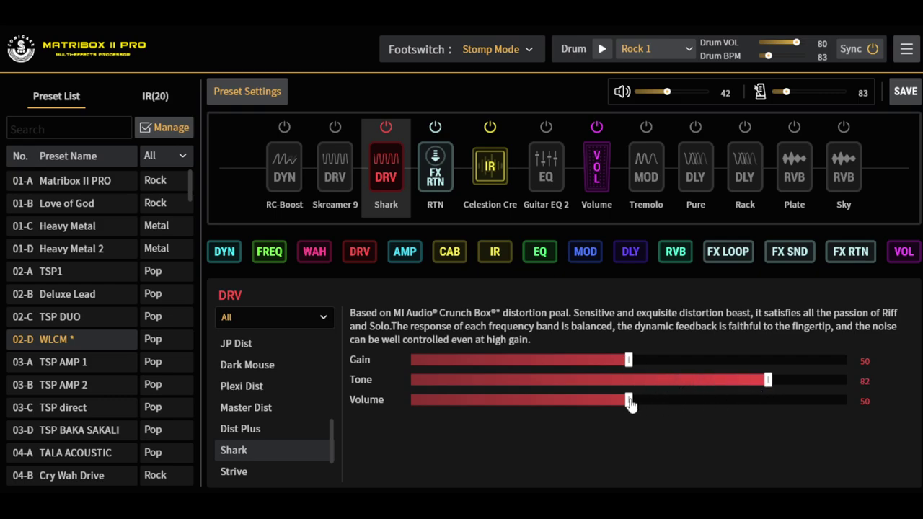
drag(628, 399, 686, 400)
drag(629, 361, 737, 367)
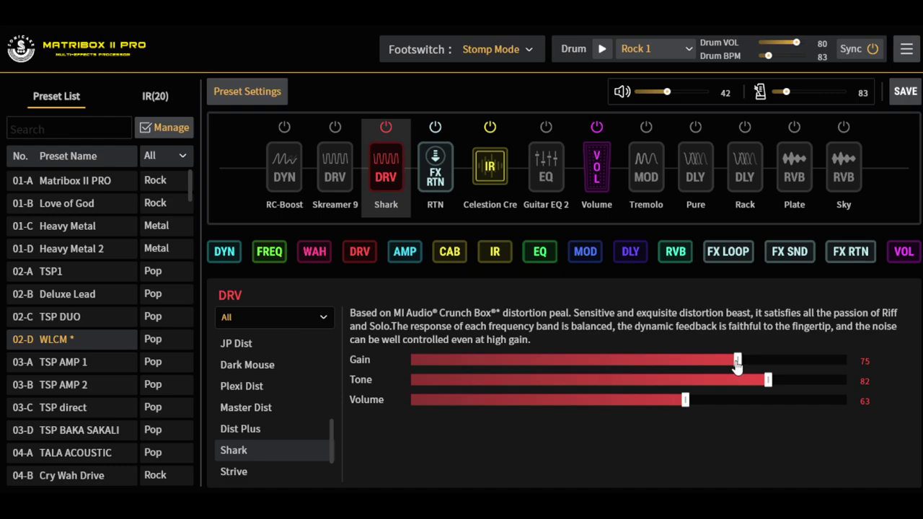
- Set the Shark Tone to 89 and Volume to 68, trying Gain at 28, 9 and 100
drag(736, 366, 534, 364)
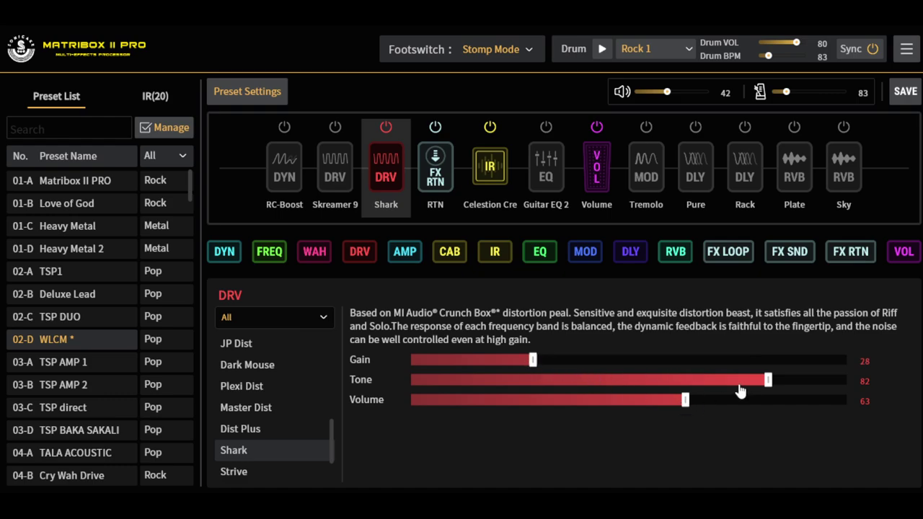
drag(534, 362, 450, 362)
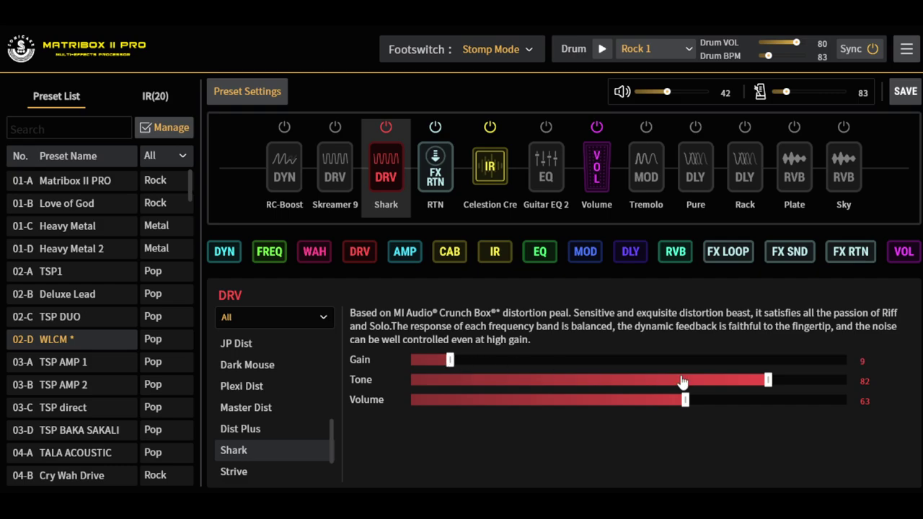
drag(767, 380, 798, 380)
click(716, 402)
drag(716, 405, 701, 401)
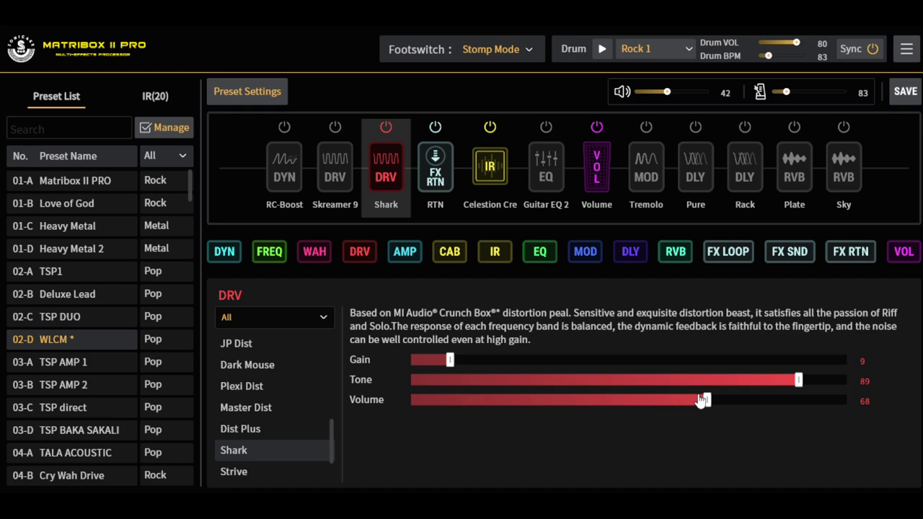
drag(450, 359, 874, 371)
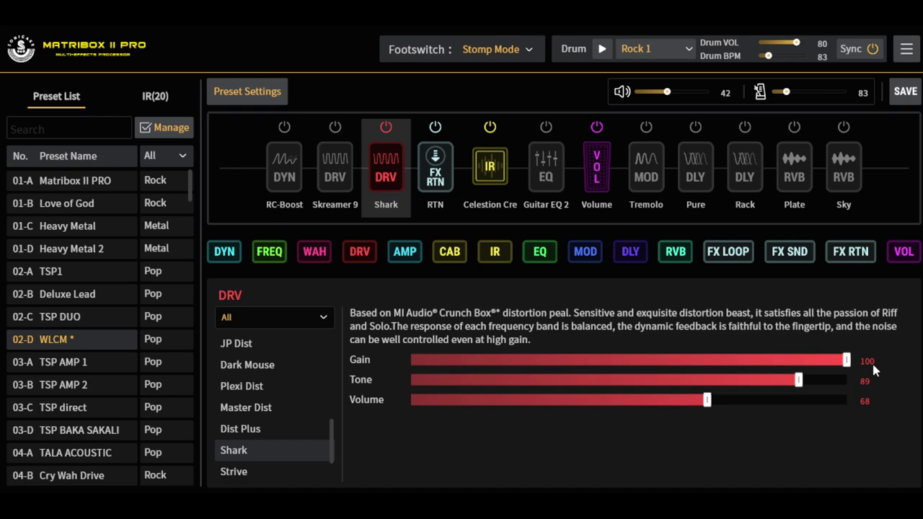
- Switch the drive block to Strive and set Volume to 80, Tone to 65 and Gain to 40
click(262, 471)
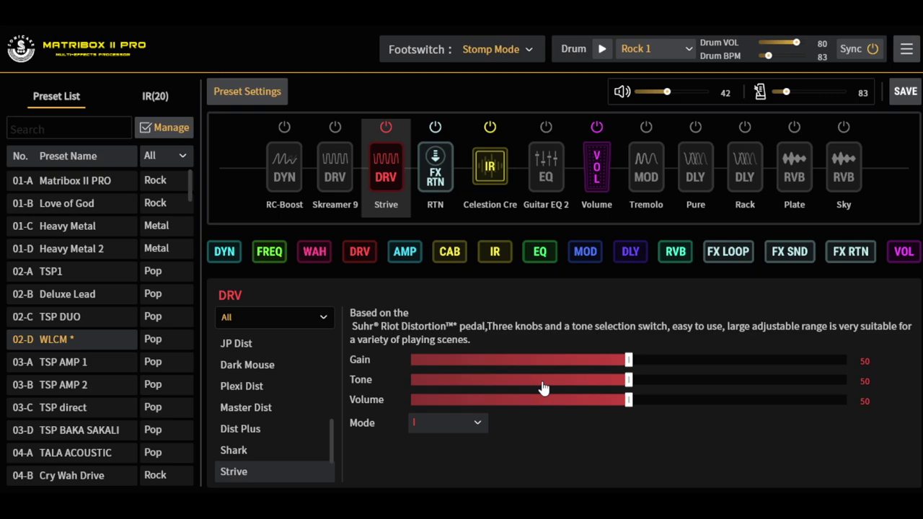
drag(622, 400, 716, 402)
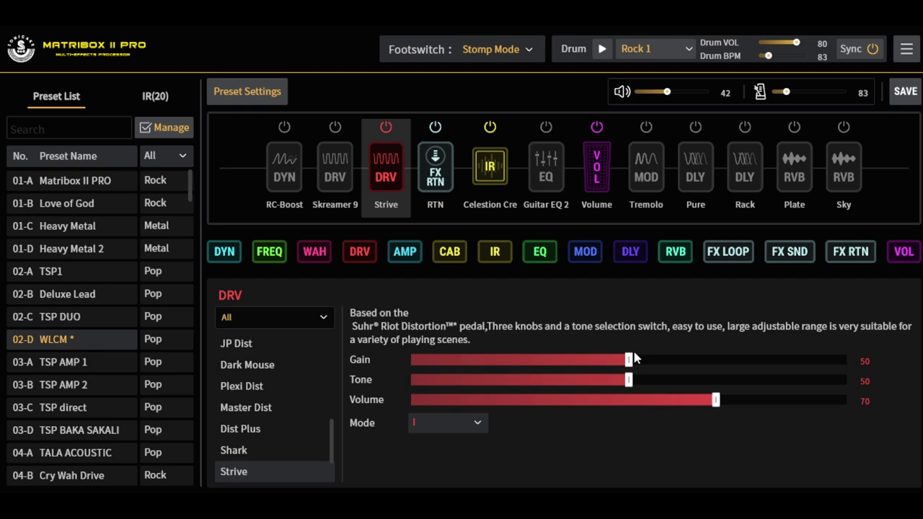
drag(628, 380, 759, 406)
drag(602, 366, 582, 364)
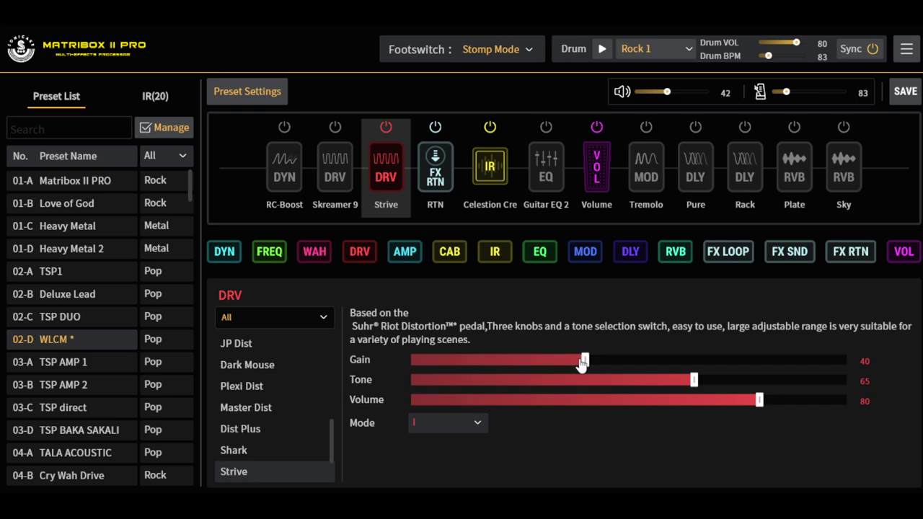
- Change the Strive Mode to II and set Volume to 90 and Tone to 75
click(472, 424)
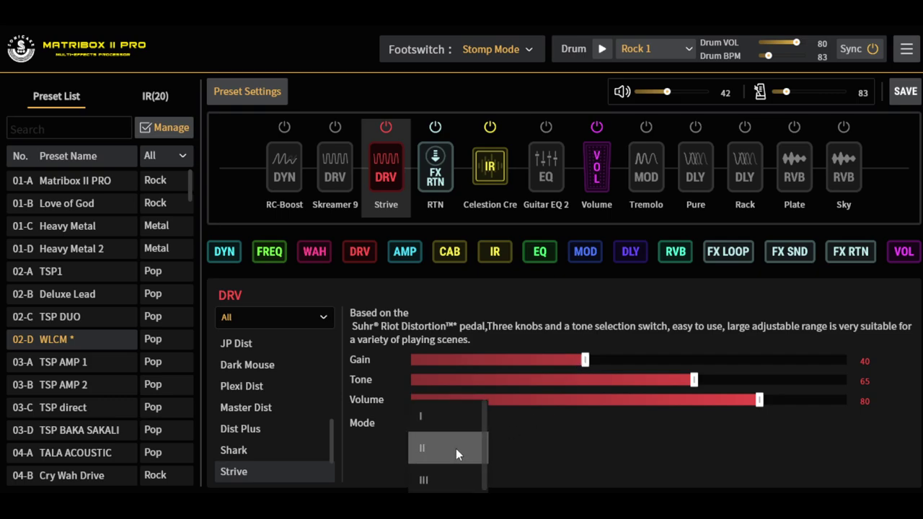
click(455, 445)
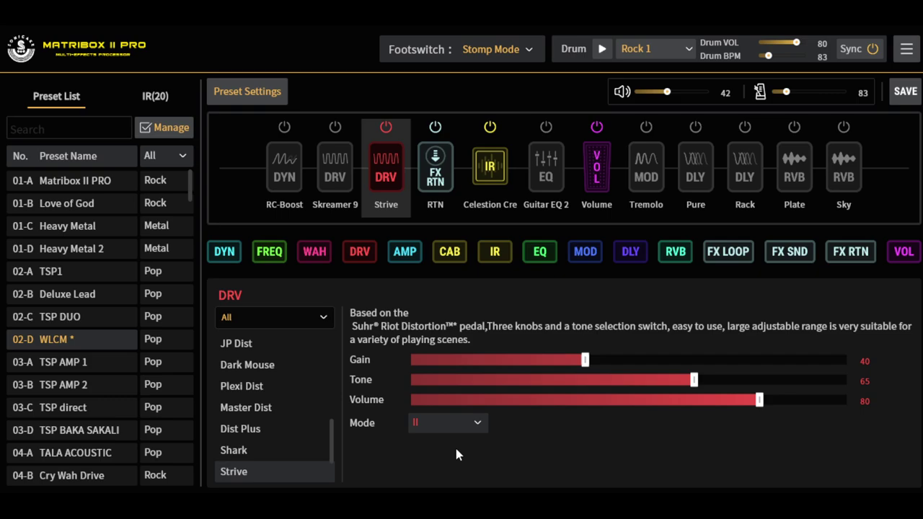
drag(760, 400, 804, 401)
click(751, 381)
drag(751, 383, 737, 382)
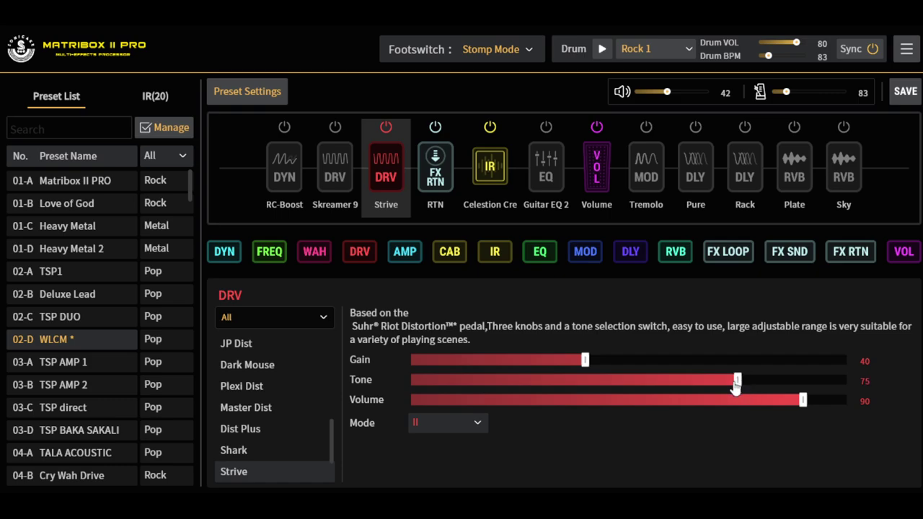
- Change the Strive Mode to III and raise Gain to 76
click(463, 422)
click(454, 478)
click(466, 431)
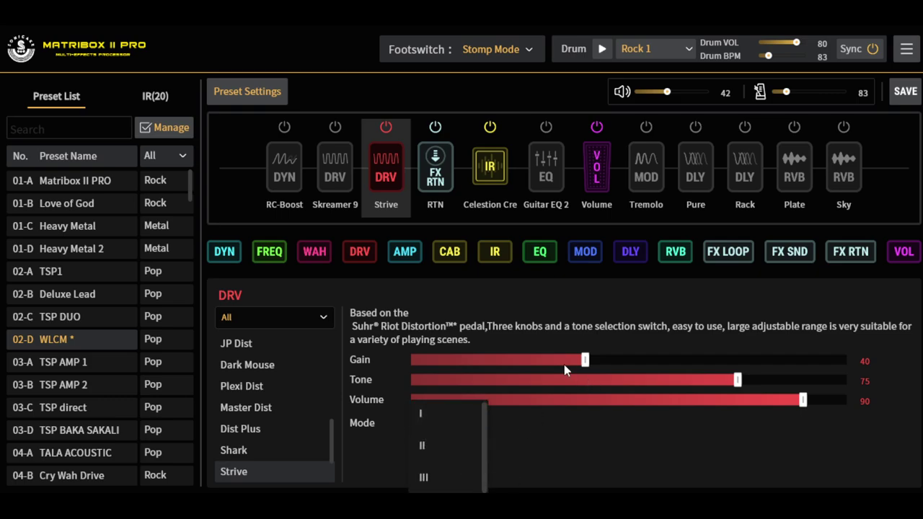
drag(586, 360, 742, 364)
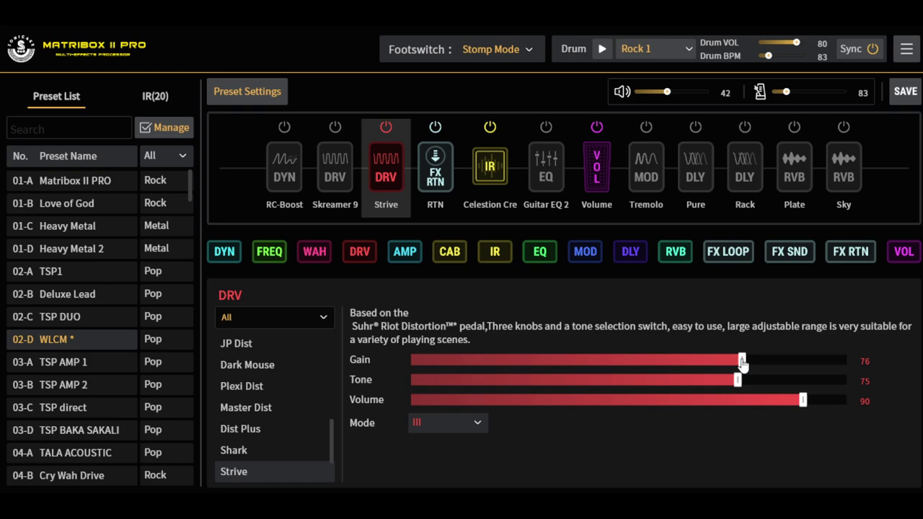
- Try the Strive model in Mode II, and return it to Mode I
click(476, 424)
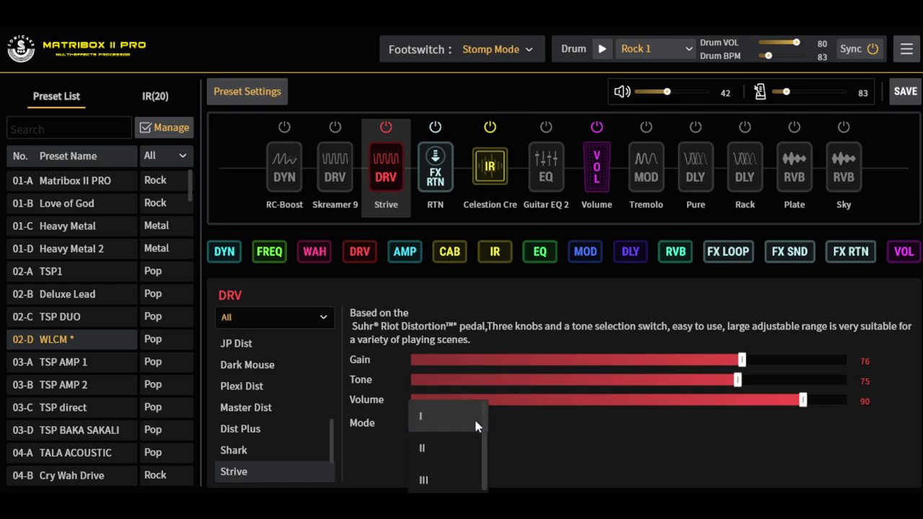
click(451, 451)
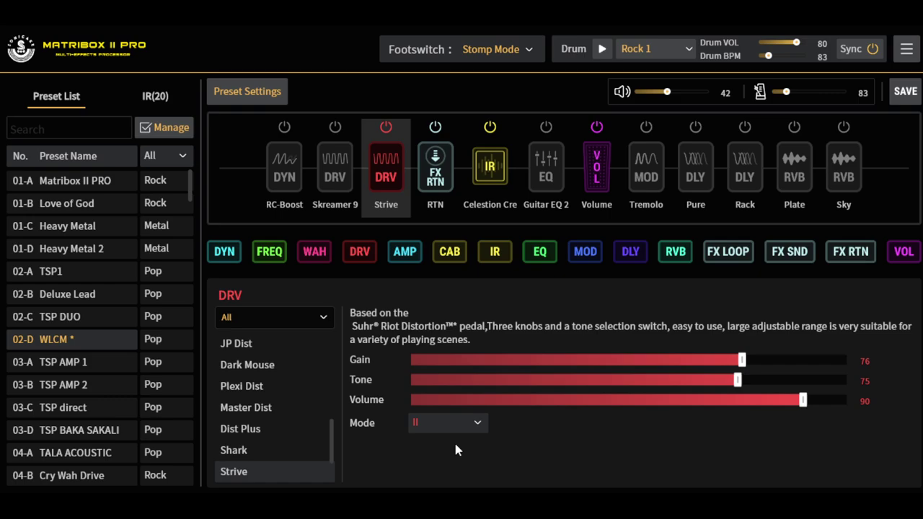
click(476, 423)
click(435, 418)
- Switch the drive block to Sardar Dist and set Volume to 80, Bass to 38, Treble and Presence to 65, and Tight to 79
scroll(285, 431, down, 3)
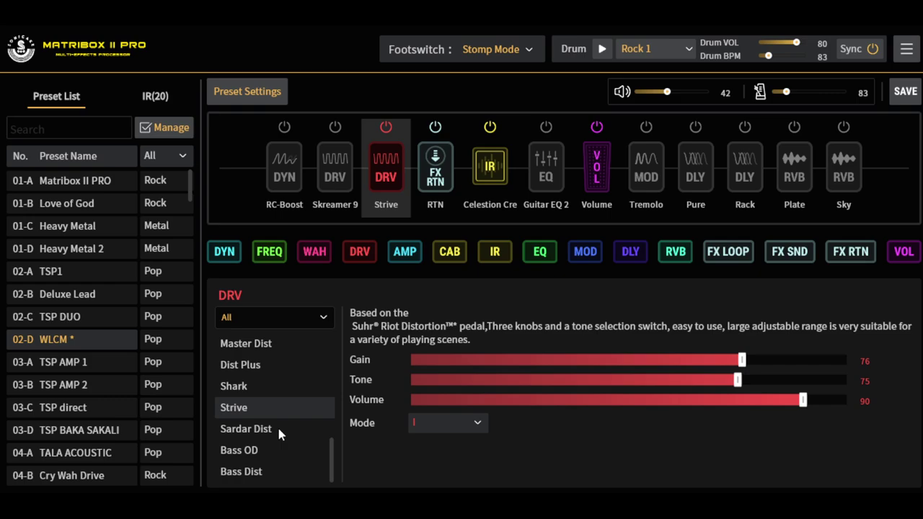
click(278, 430)
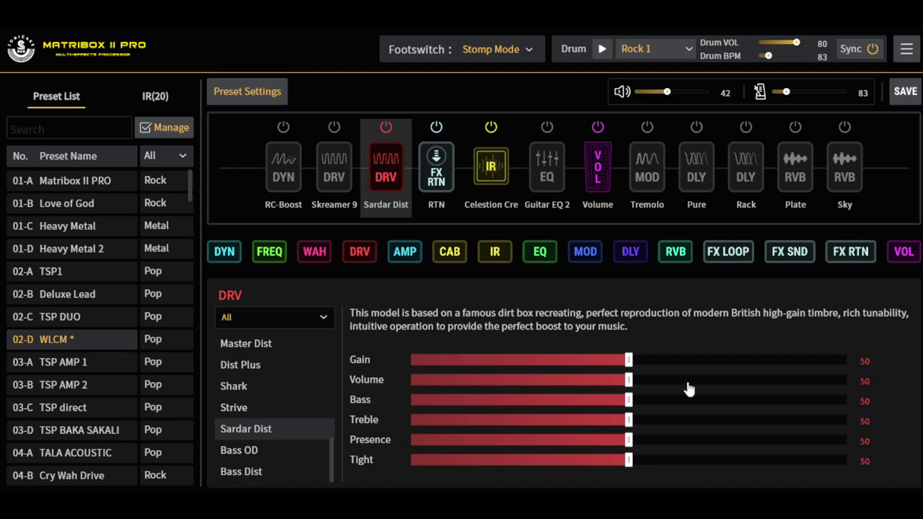
drag(688, 382, 759, 380)
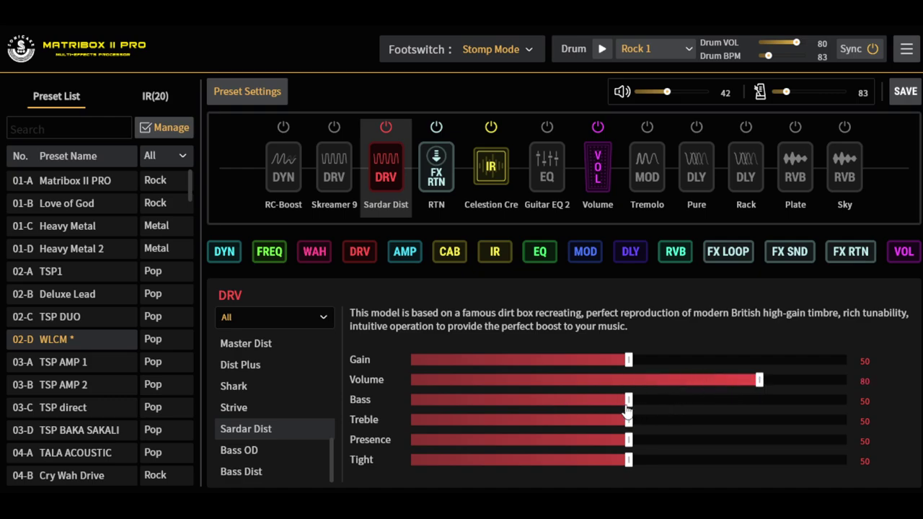
drag(628, 400, 576, 400)
drag(628, 420, 693, 420)
drag(628, 440, 693, 441)
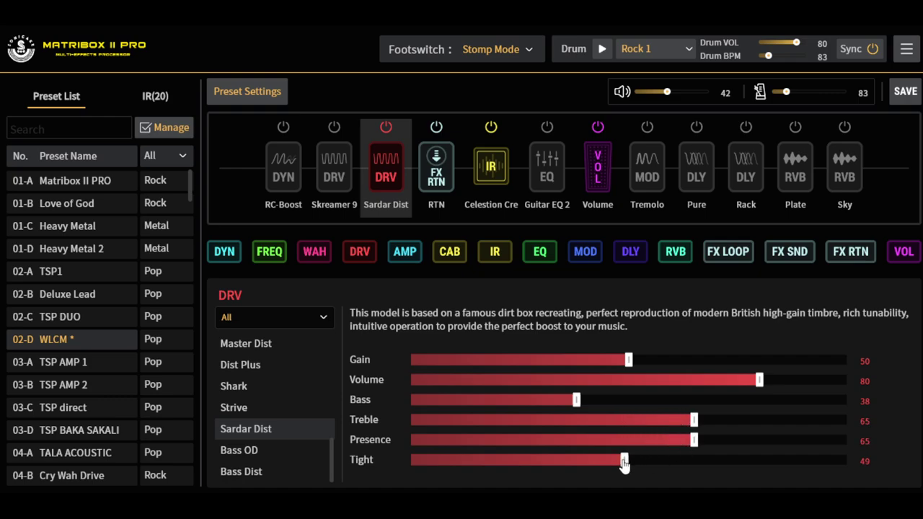
drag(628, 460, 785, 460)
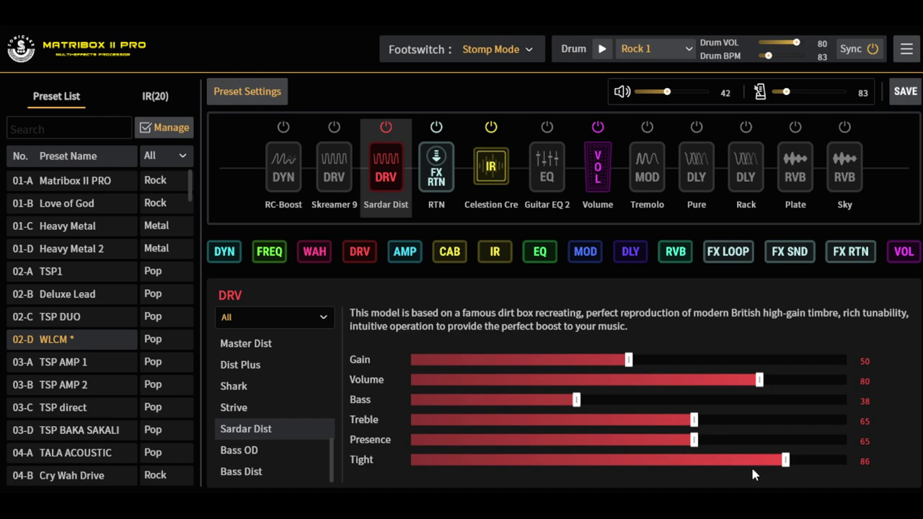
drag(785, 460, 754, 460)
- Set the Sardar Dist Volume to 96, Treble to 85, Presence to 41 and Tight to 31, trying Gain at 75 and 21
drag(629, 360, 829, 382)
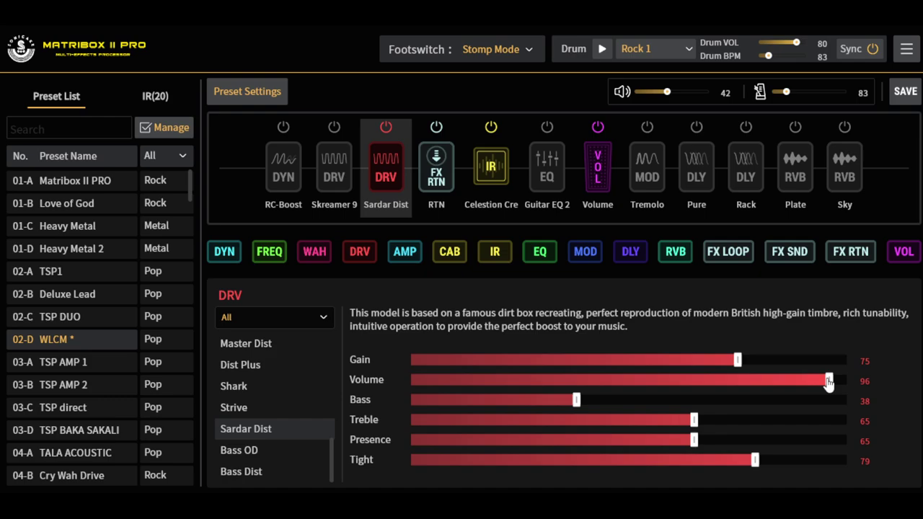
drag(694, 439, 542, 440)
drag(694, 419, 779, 421)
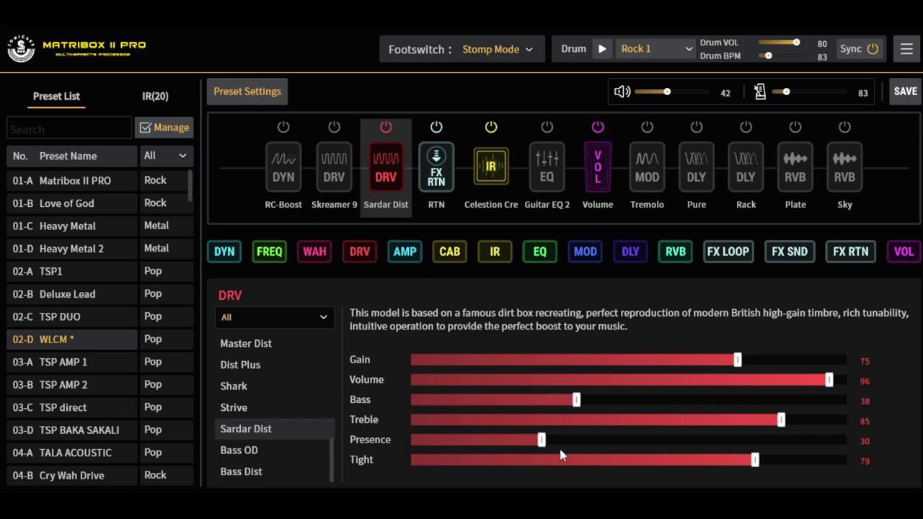
drag(542, 440, 589, 441)
click(547, 462)
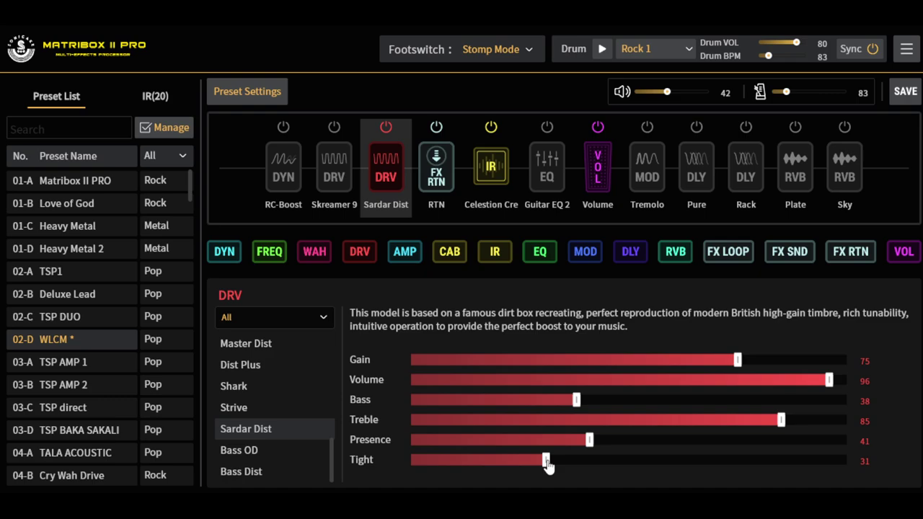
click(504, 362)
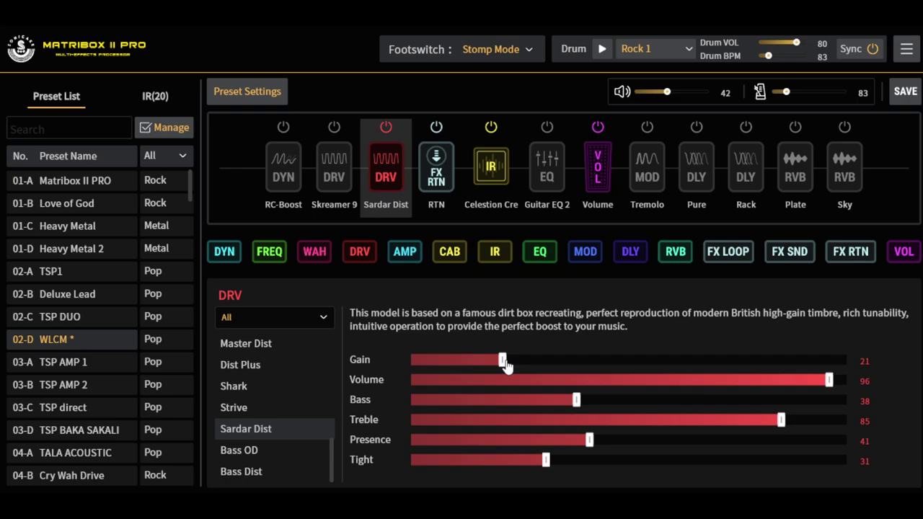